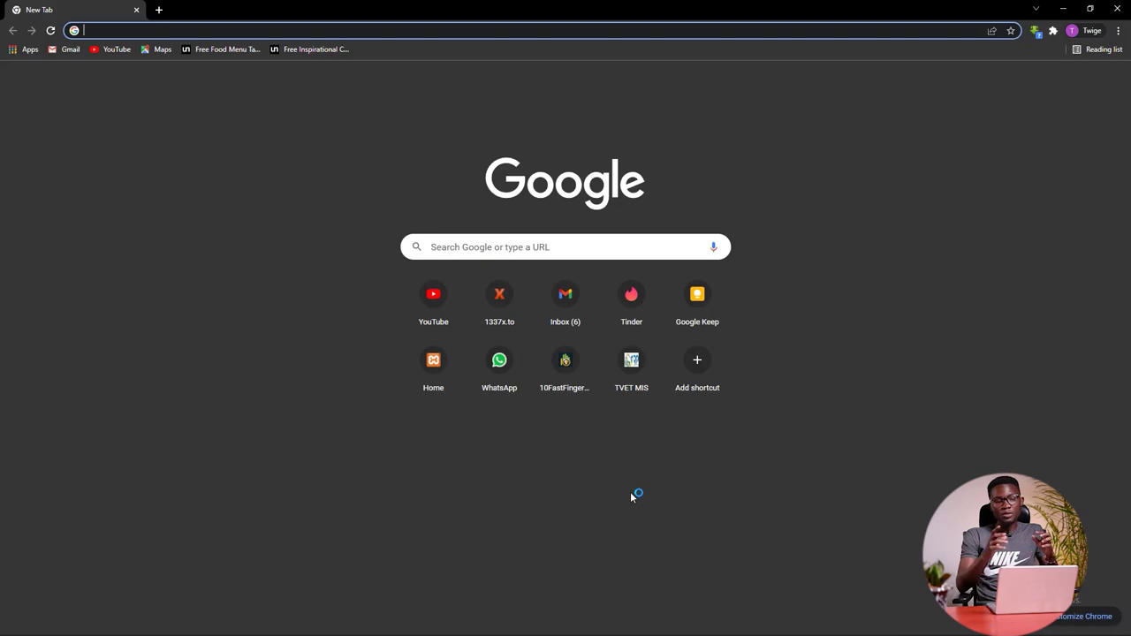
Step: Go to studio.youtube.com, continue past the welcome screen and dismiss the dark theme notice
text(studio.youtube.com)
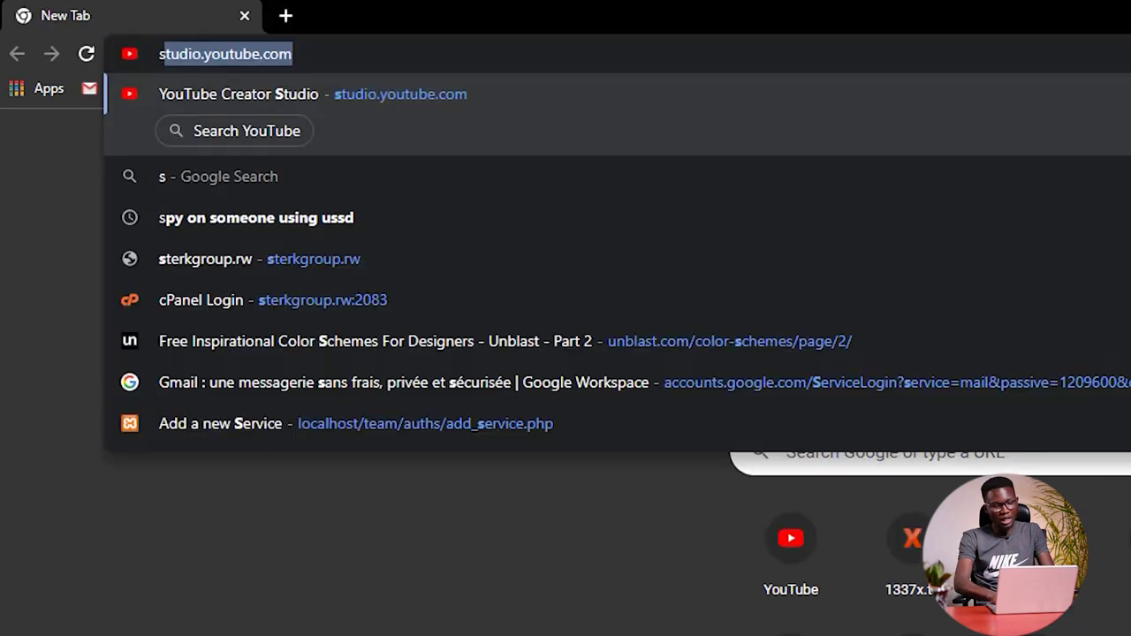
key(Right)
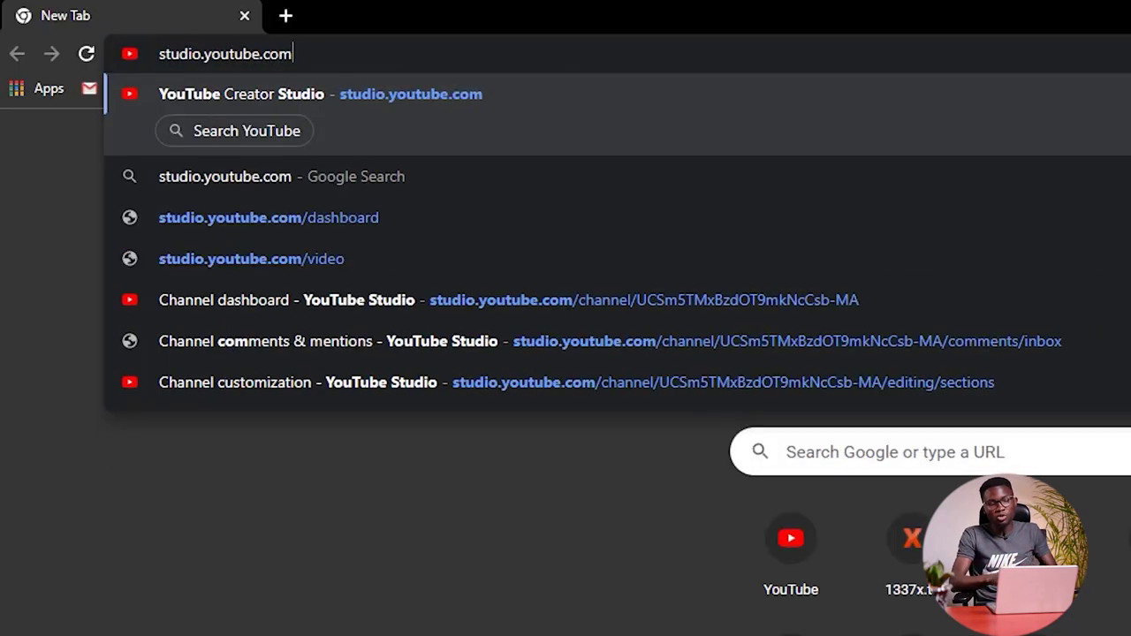
key(Return)
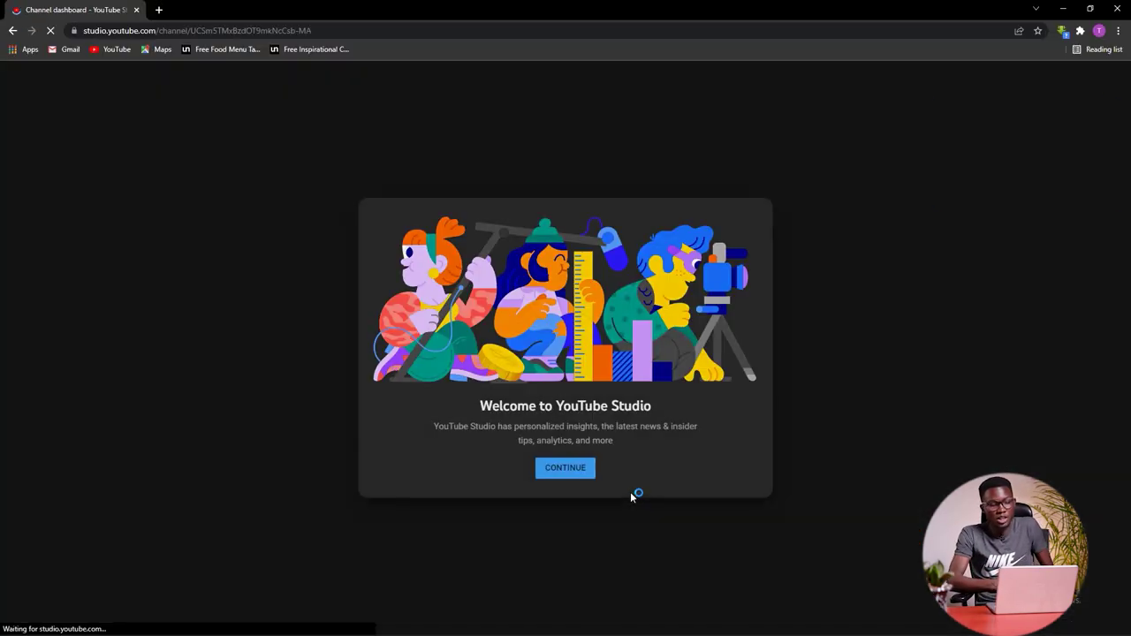
click(545, 470)
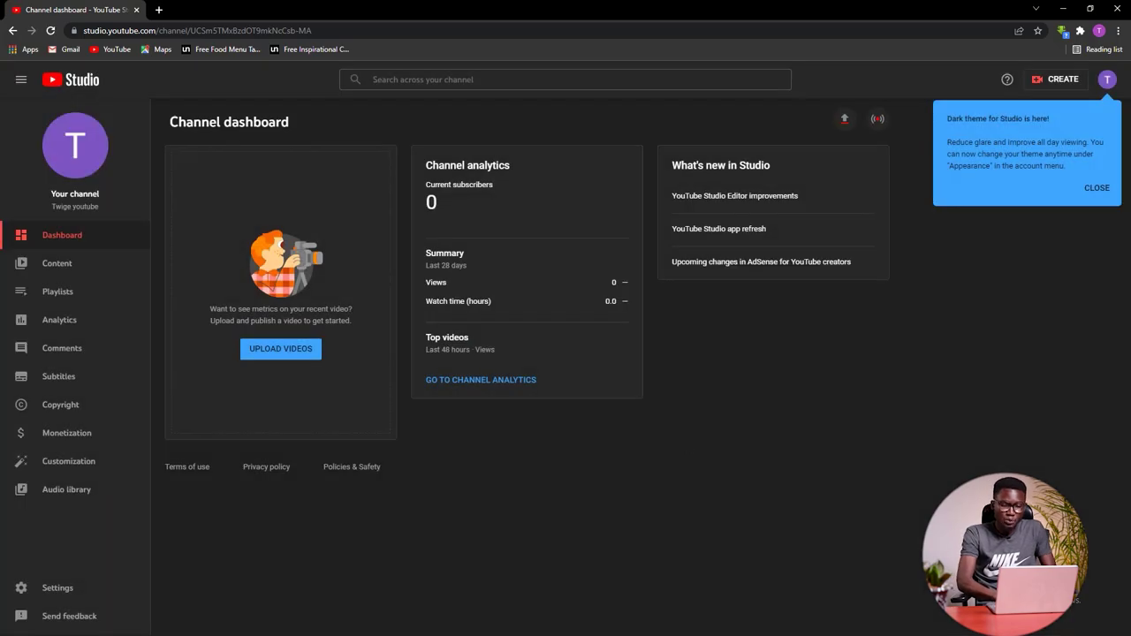
click(1099, 191)
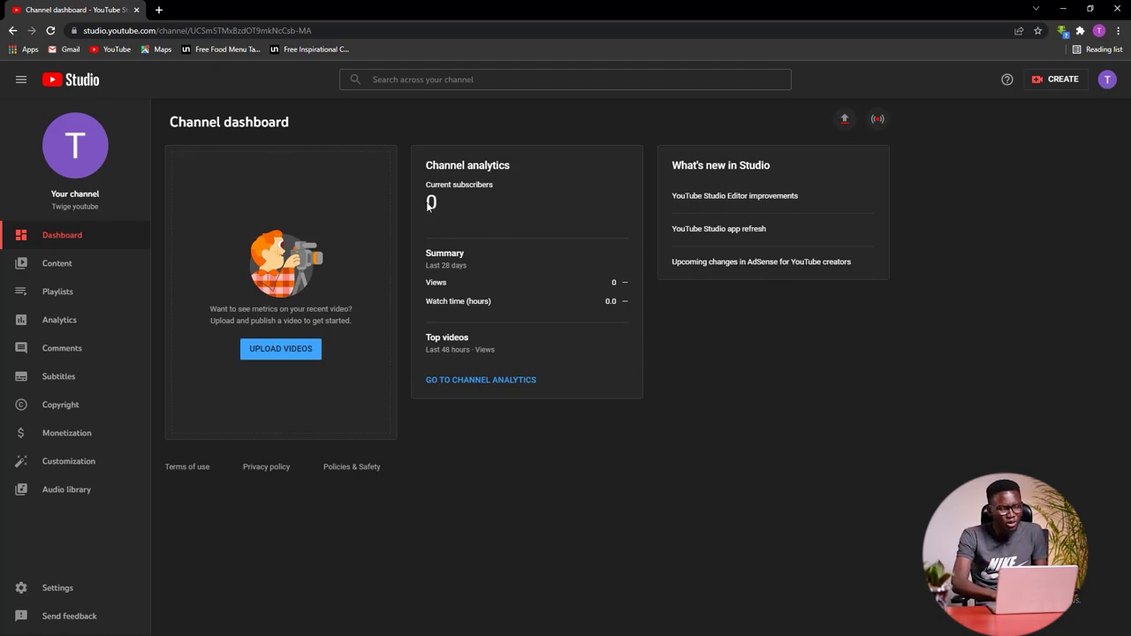
drag(428, 206, 446, 209)
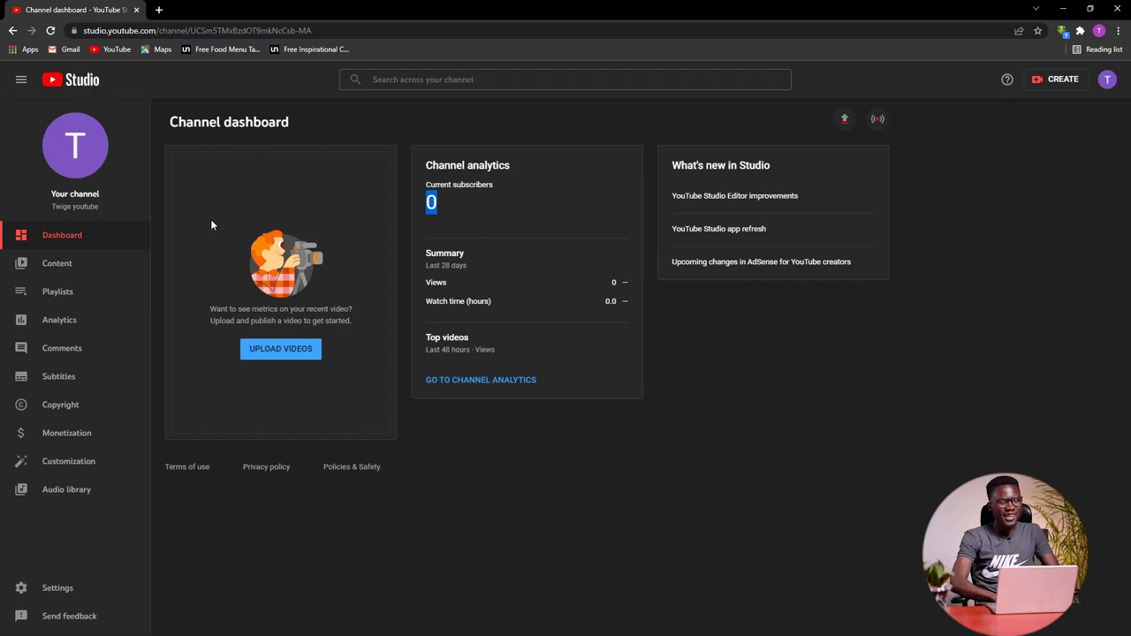
click(293, 357)
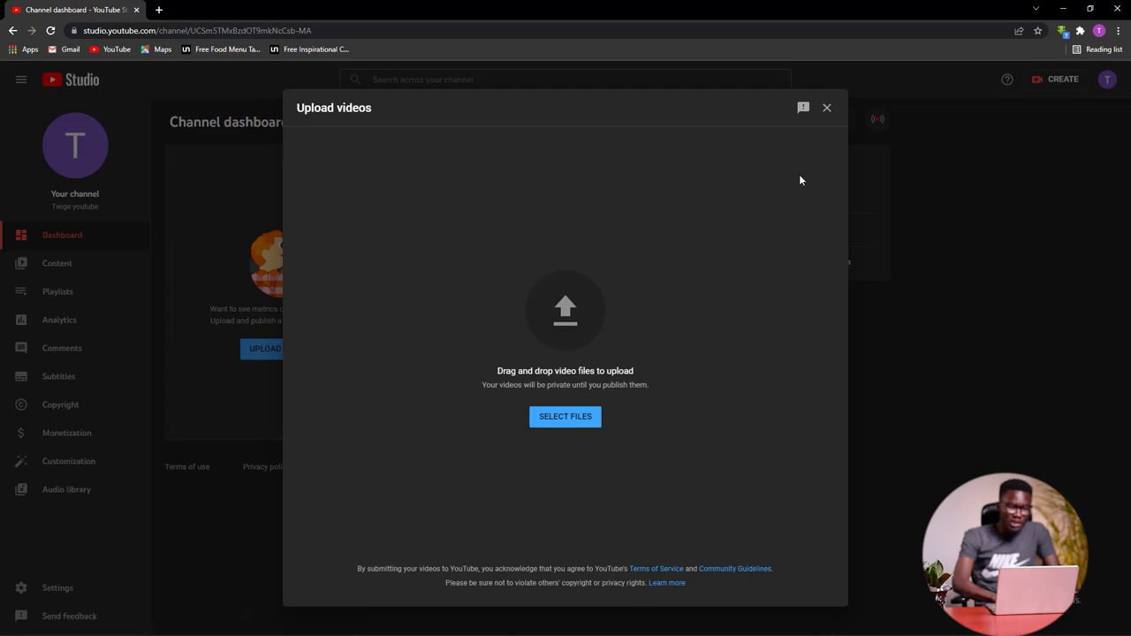
click(827, 108)
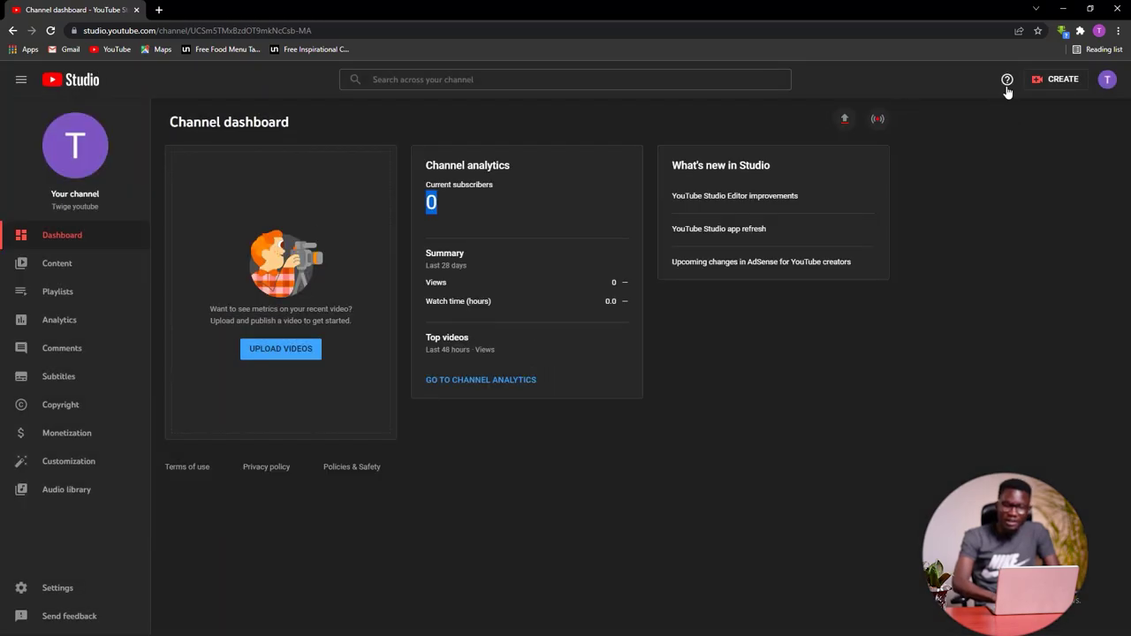
Step: Start a new video upload and choose the file "Screen record Wondershare.mp4" from the computer
click(1063, 81)
click(1052, 104)
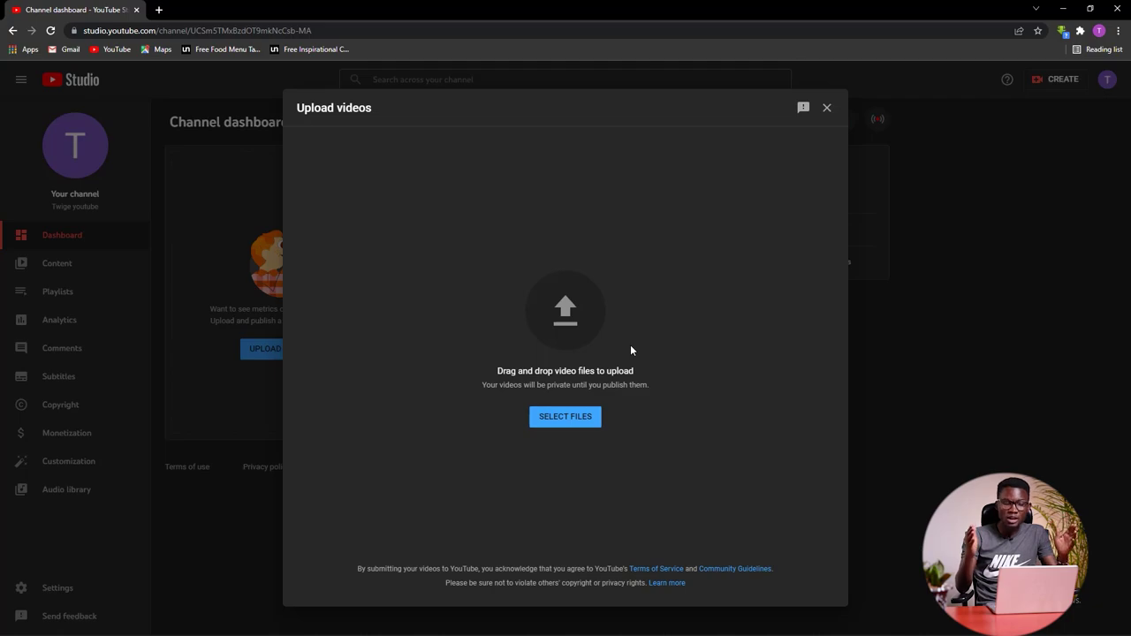
click(566, 420)
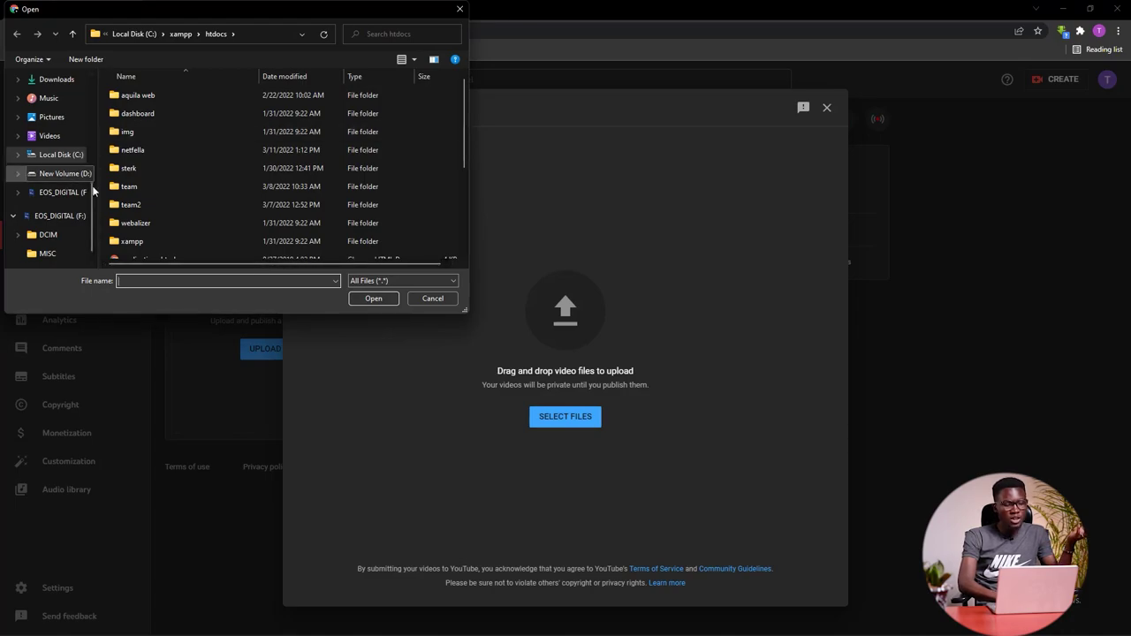
scroll(85, 150, up, 5)
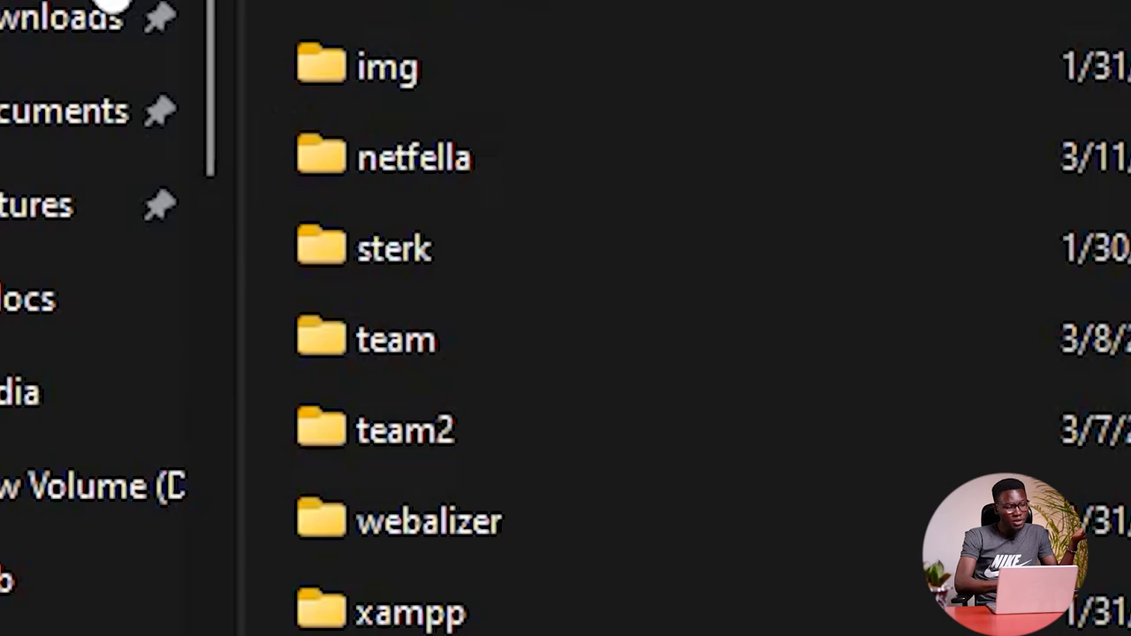
click(113, 10)
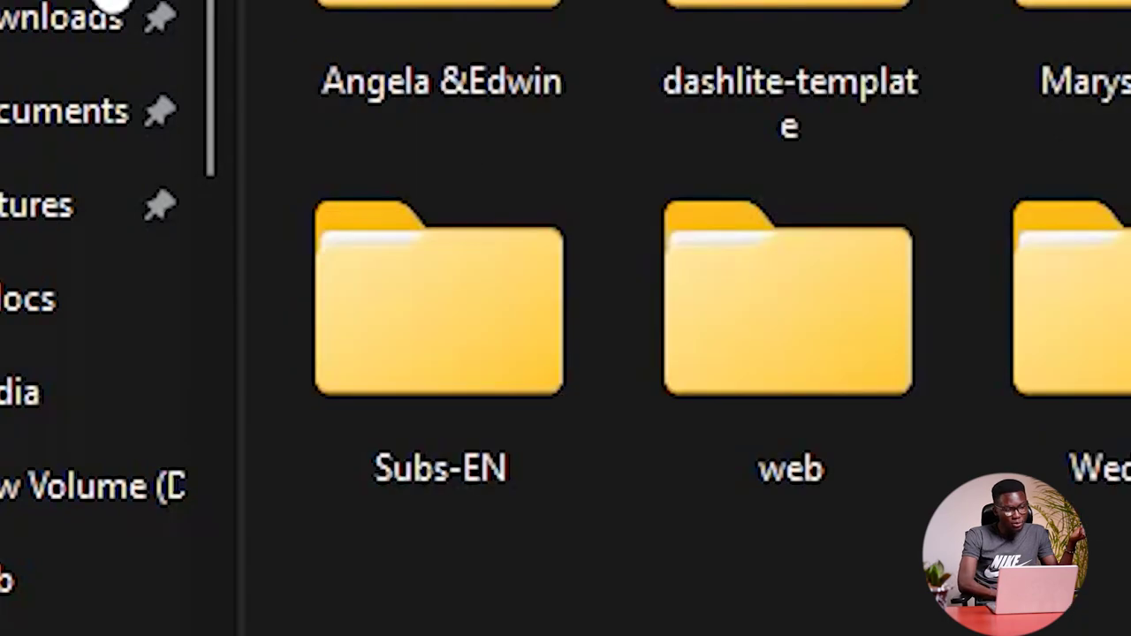
scroll(442, 80, down, 5)
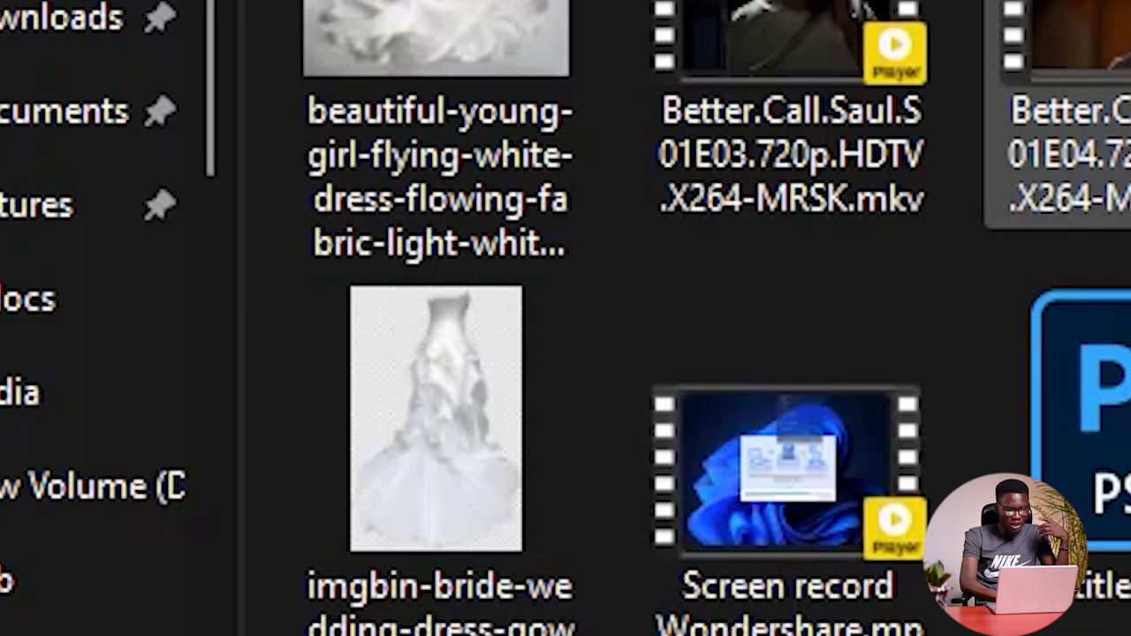
scroll(672, 354, up, 3)
scroll(672, 353, down, 3)
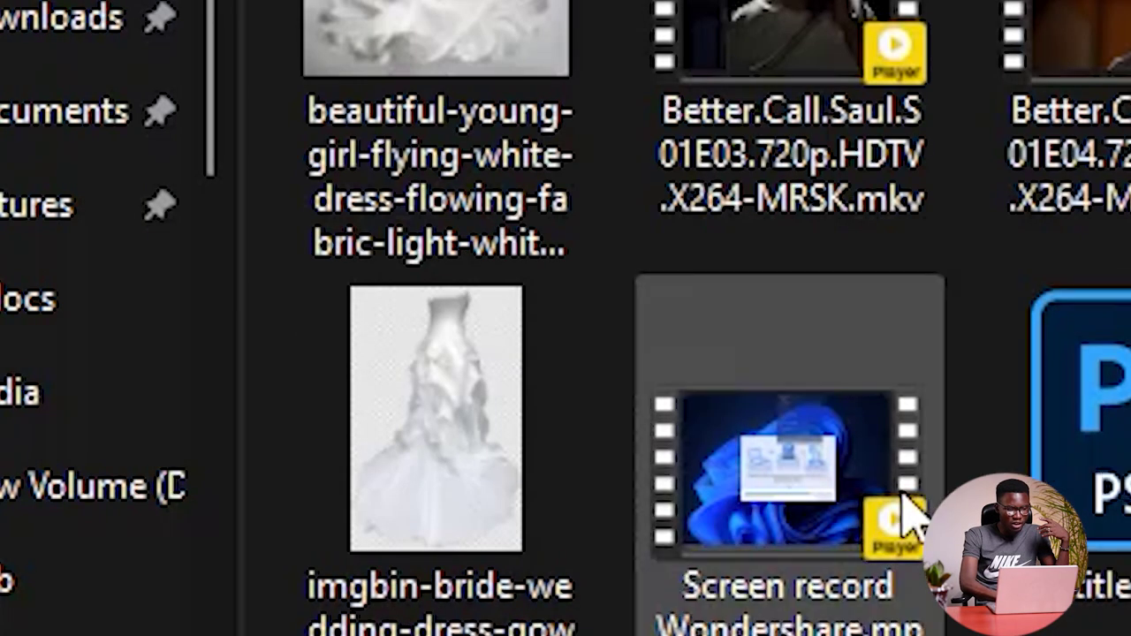
double_click(905, 518)
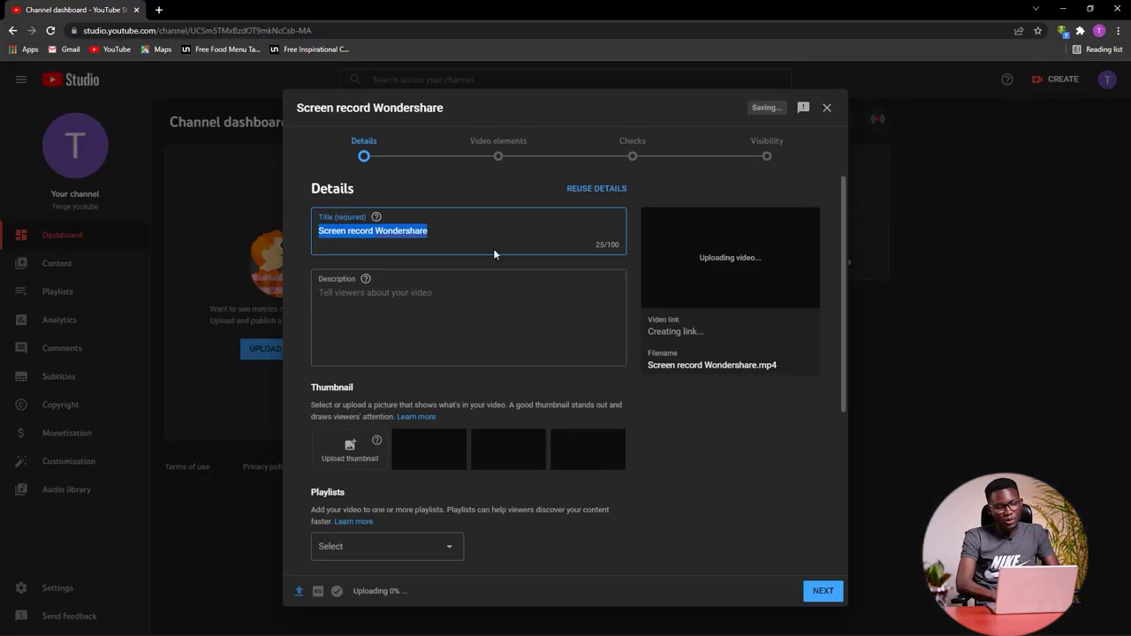
Step: Replace the video's title with "Nanjye nageze kuri Youtube iyi ni video ya mbere yanjye"
click(430, 232)
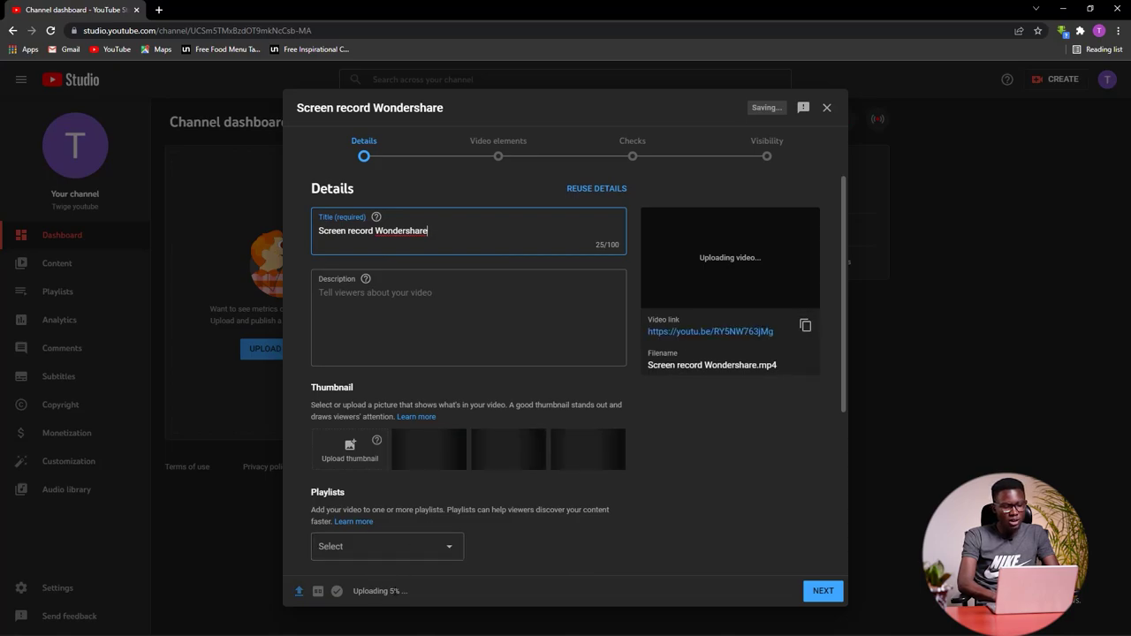
click(413, 586)
click(449, 246)
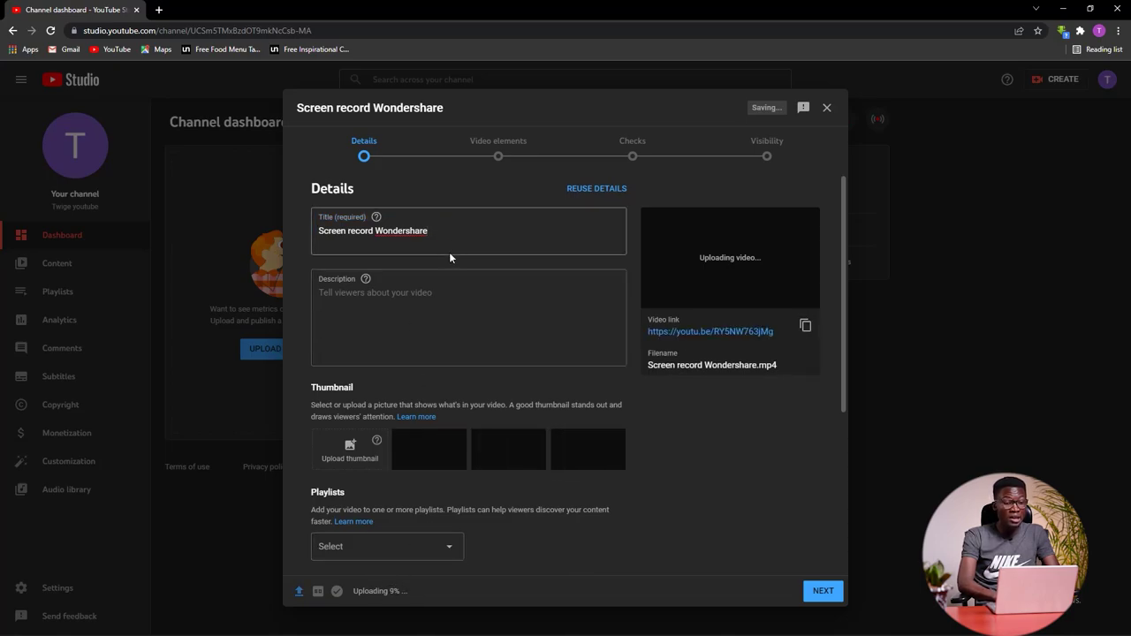
drag(428, 231, 360, 232)
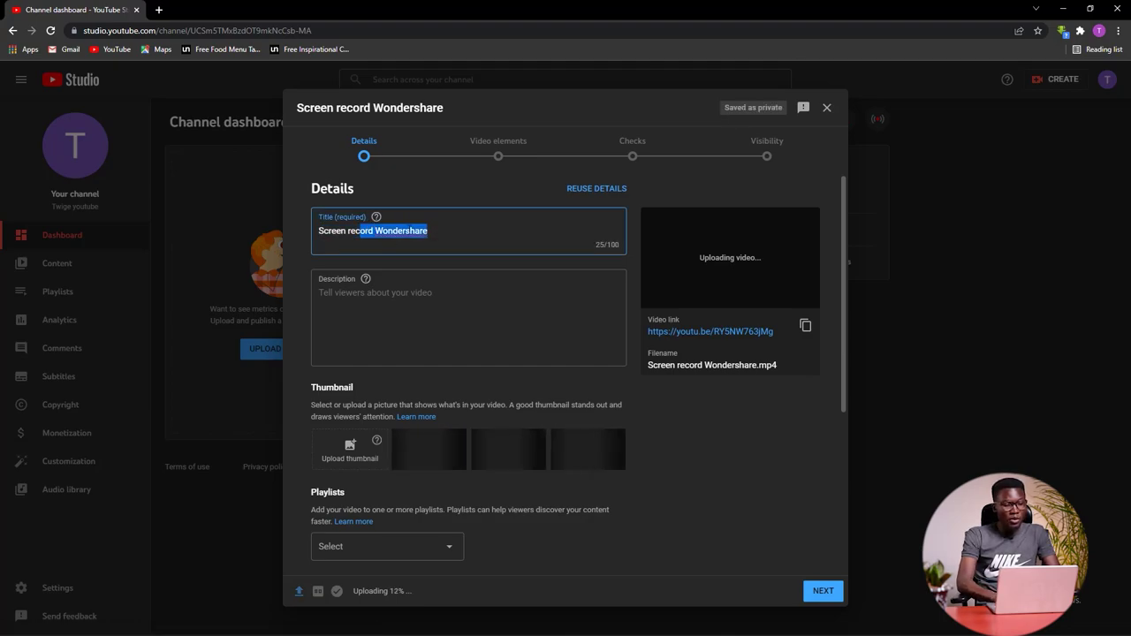
drag(428, 231, 209, 192)
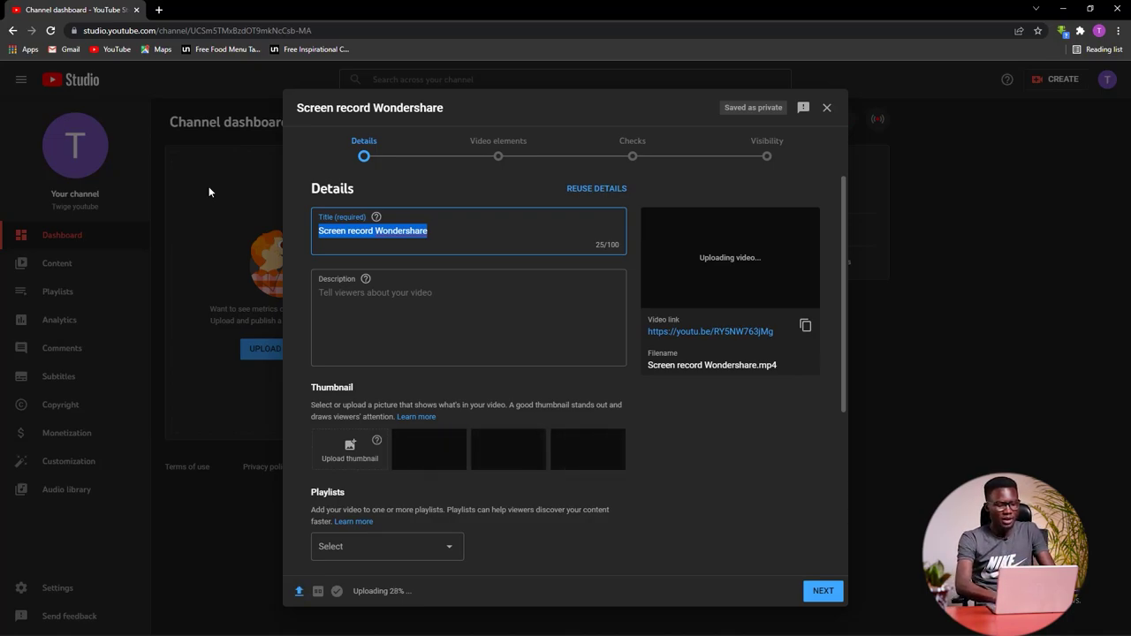
text(Nanjye nageze kuri Youtube iyi ni video )
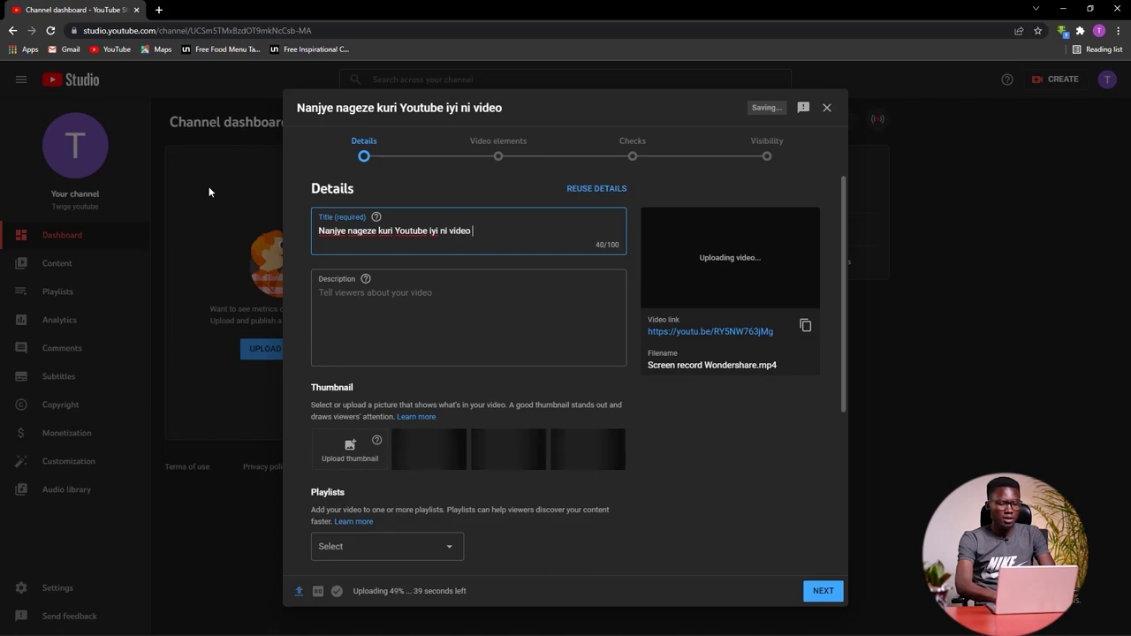
text(ya mbere yanjye)
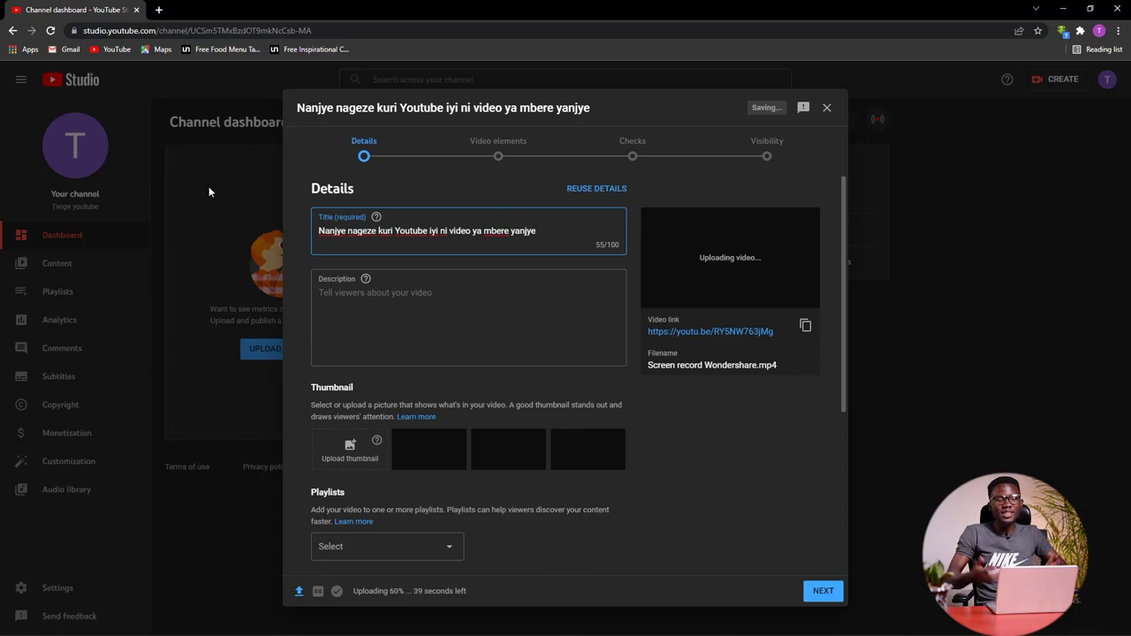
Step: Copy the whole video title and paste it as the description
key(ctrl+a)
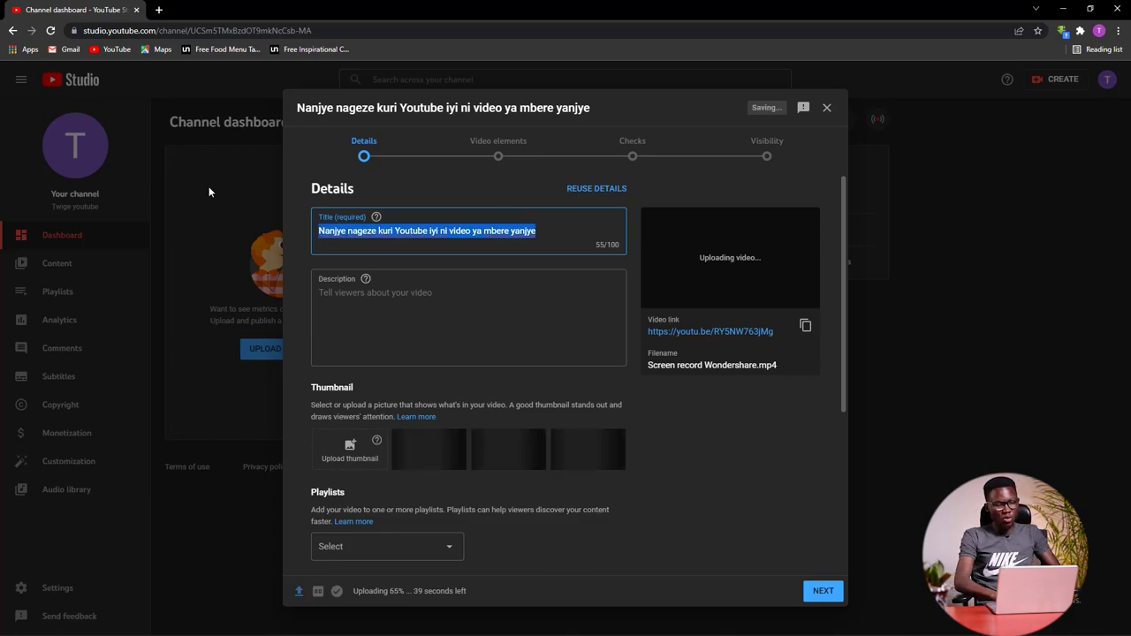
right_click(362, 236)
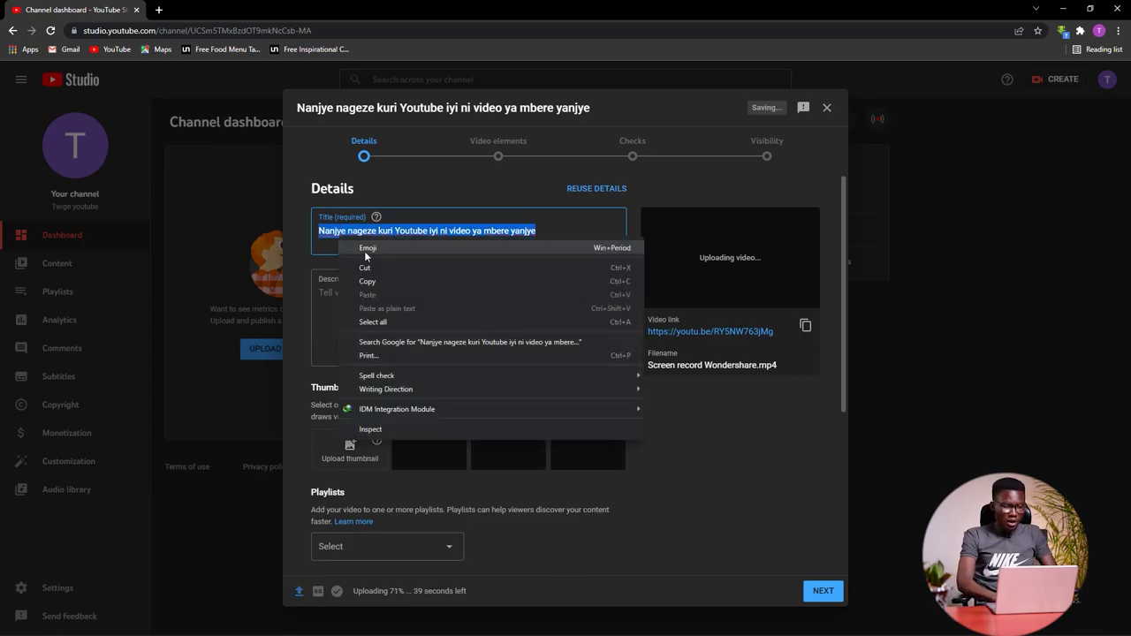
click(373, 281)
click(372, 299)
key(ctrl+v)
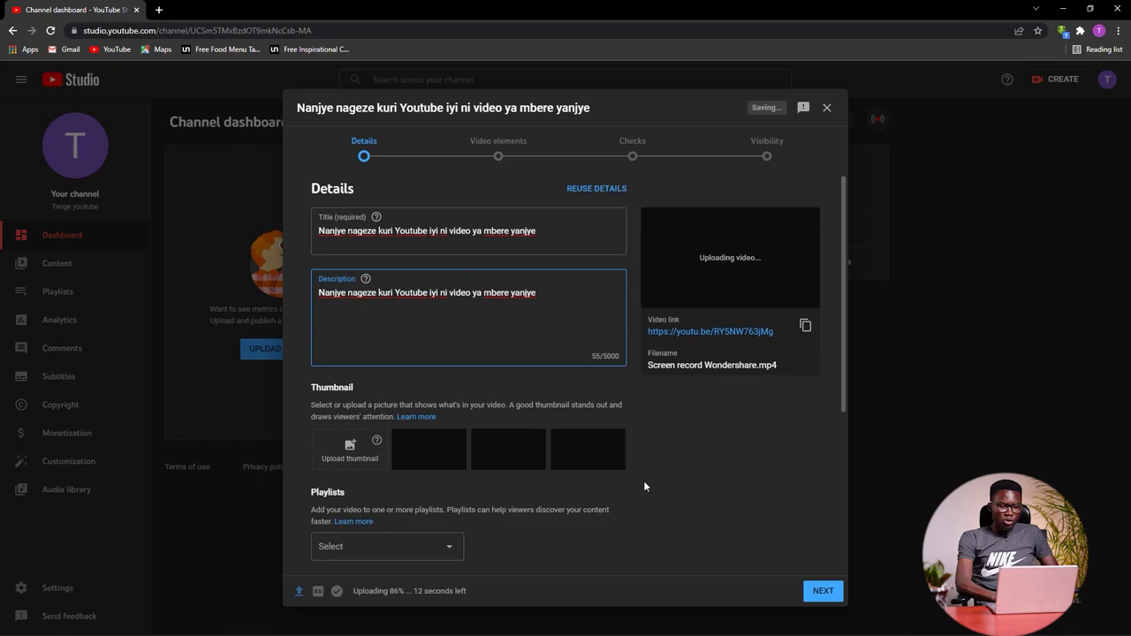
Step: Mark the video as not made for kids and expand the advanced age restriction options
scroll(644, 484, down, 2)
scroll(644, 486, down, 2)
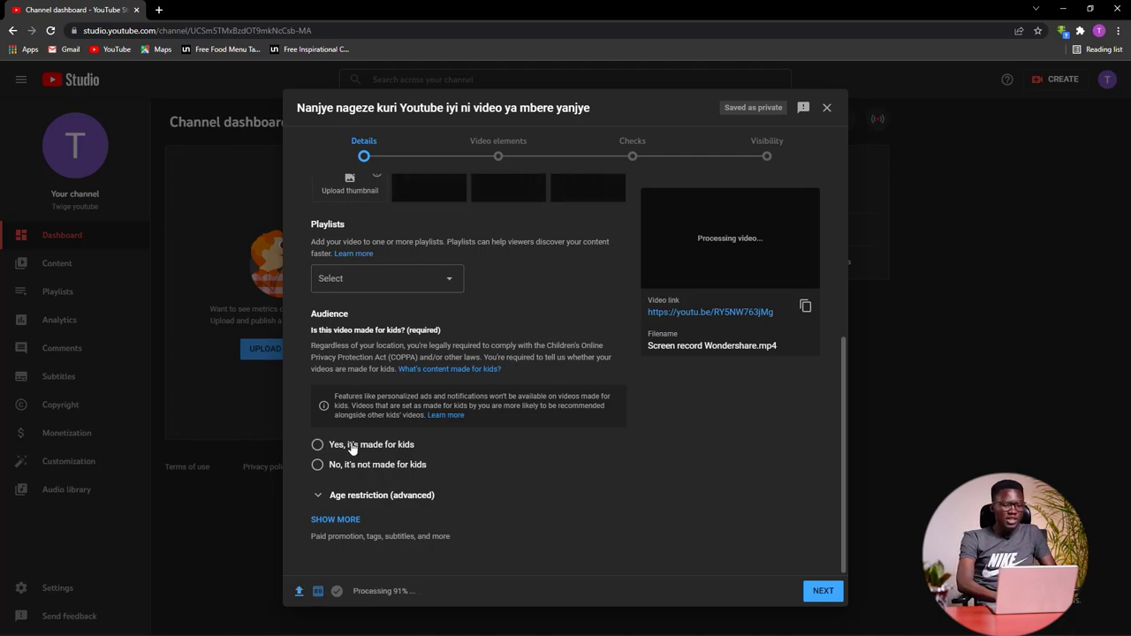
click(421, 472)
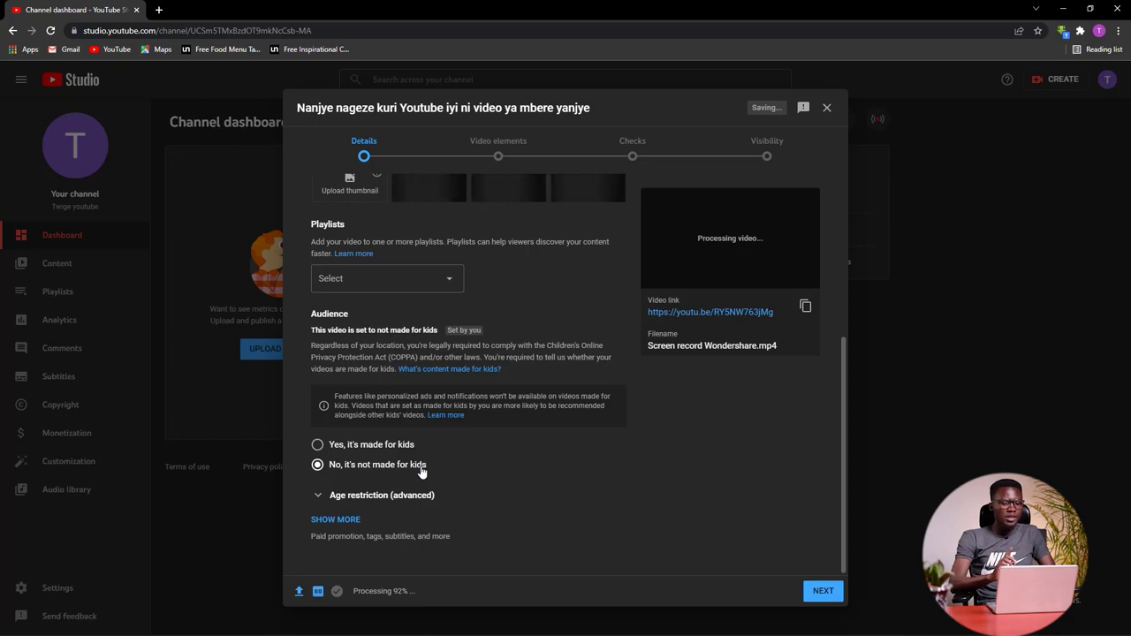
click(356, 497)
scroll(497, 454, down, 1)
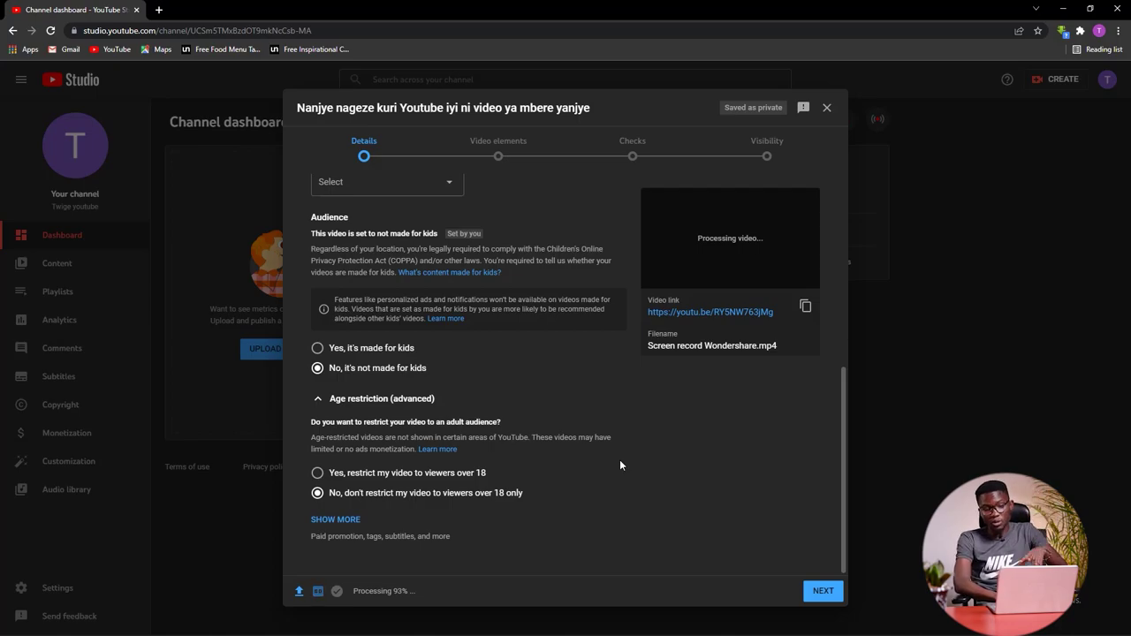
scroll(620, 460, up, 4)
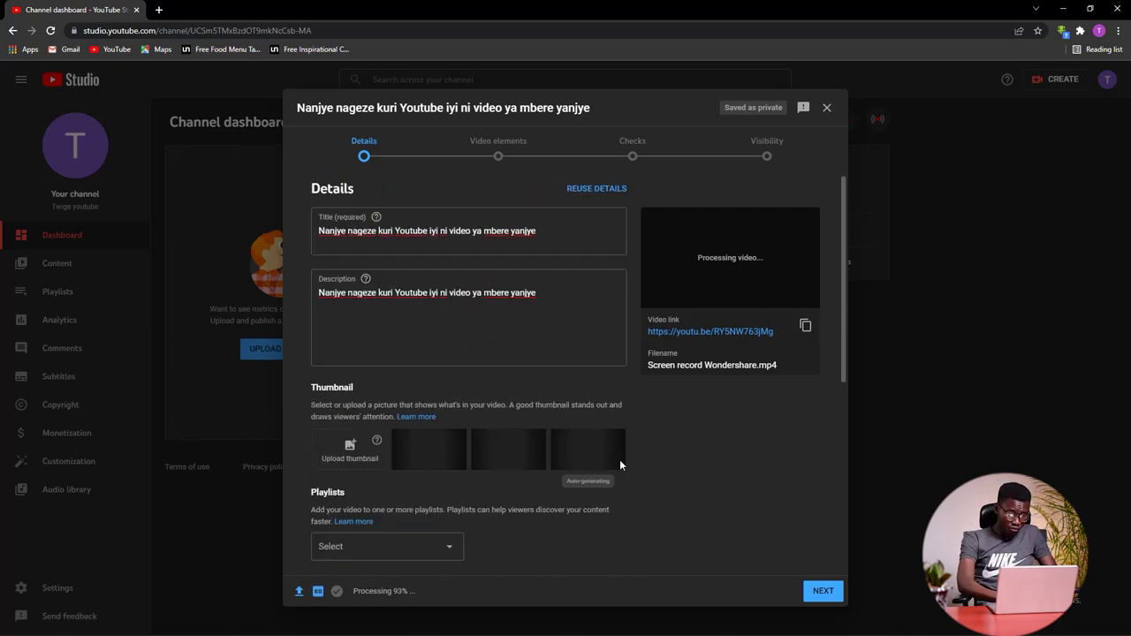
scroll(620, 465, down, 3)
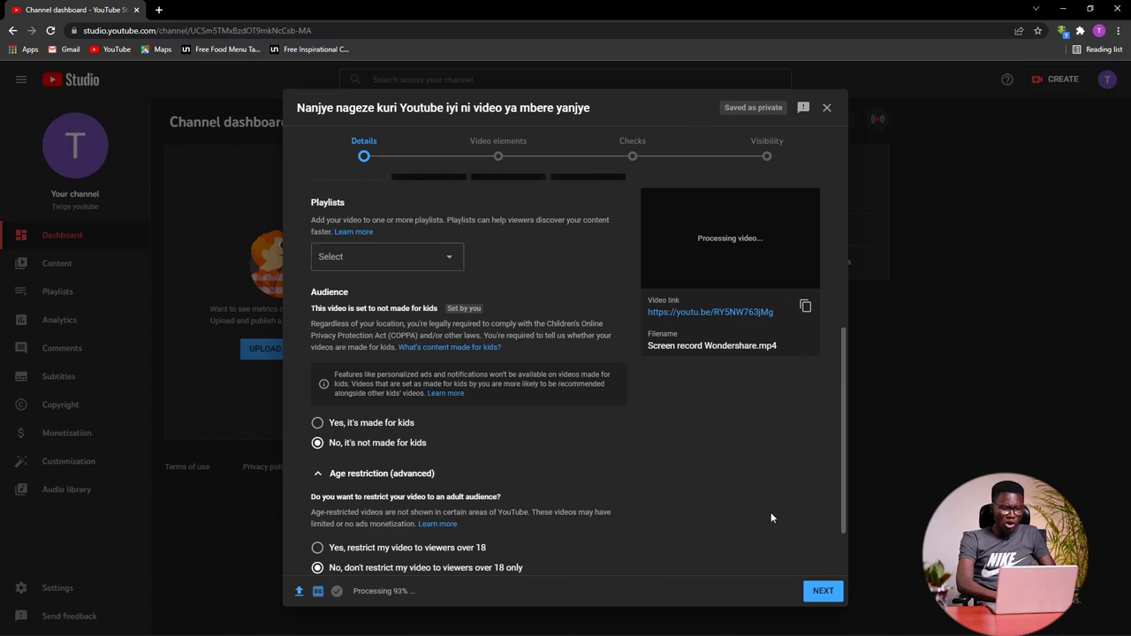
Step: Advance past the video elements without adding any to the Checks stage, and dismiss its introductory tips
click(820, 592)
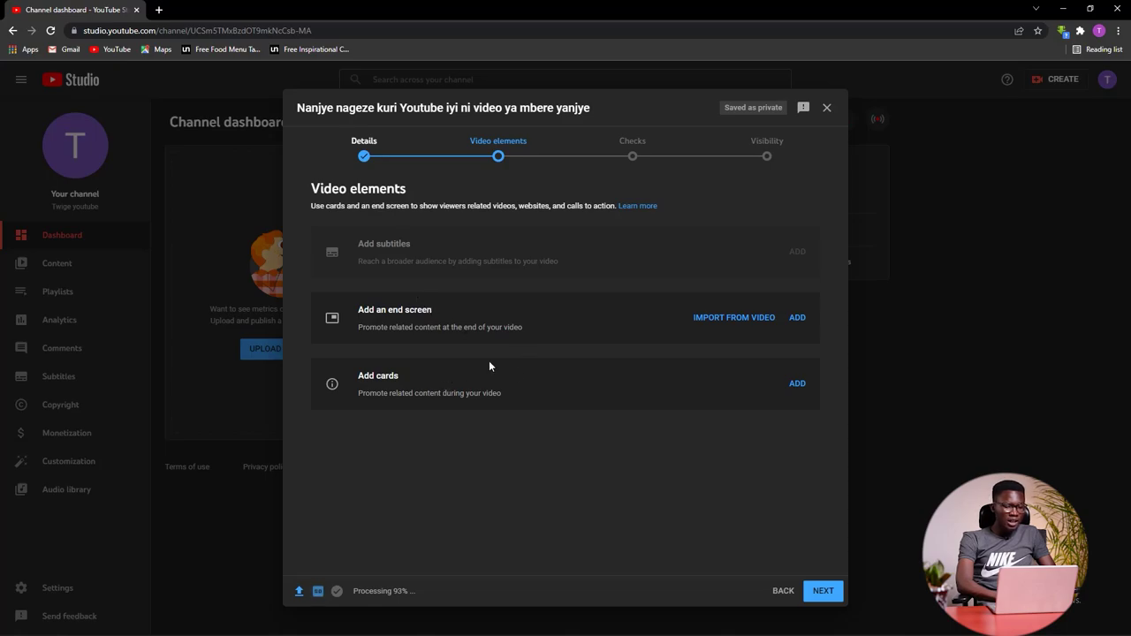
click(821, 590)
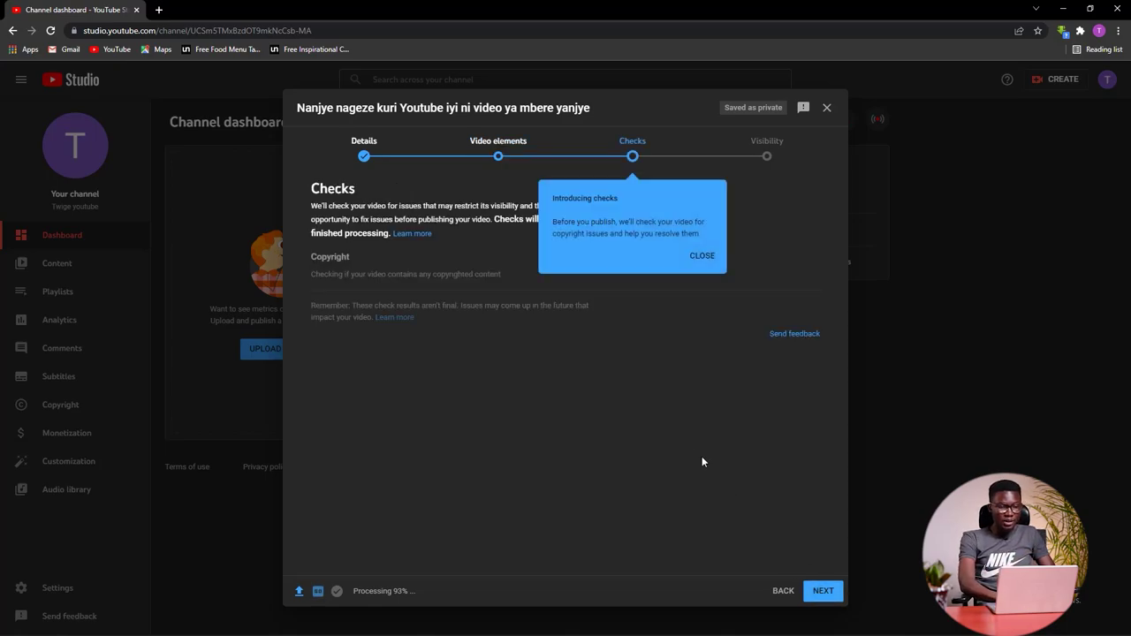
click(709, 258)
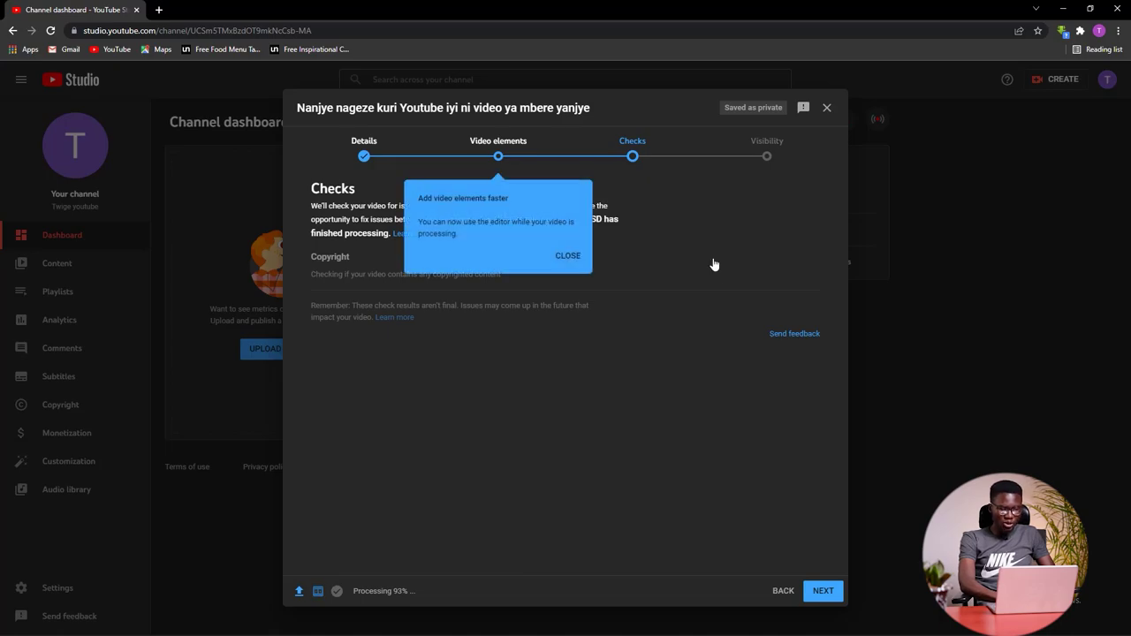
click(564, 258)
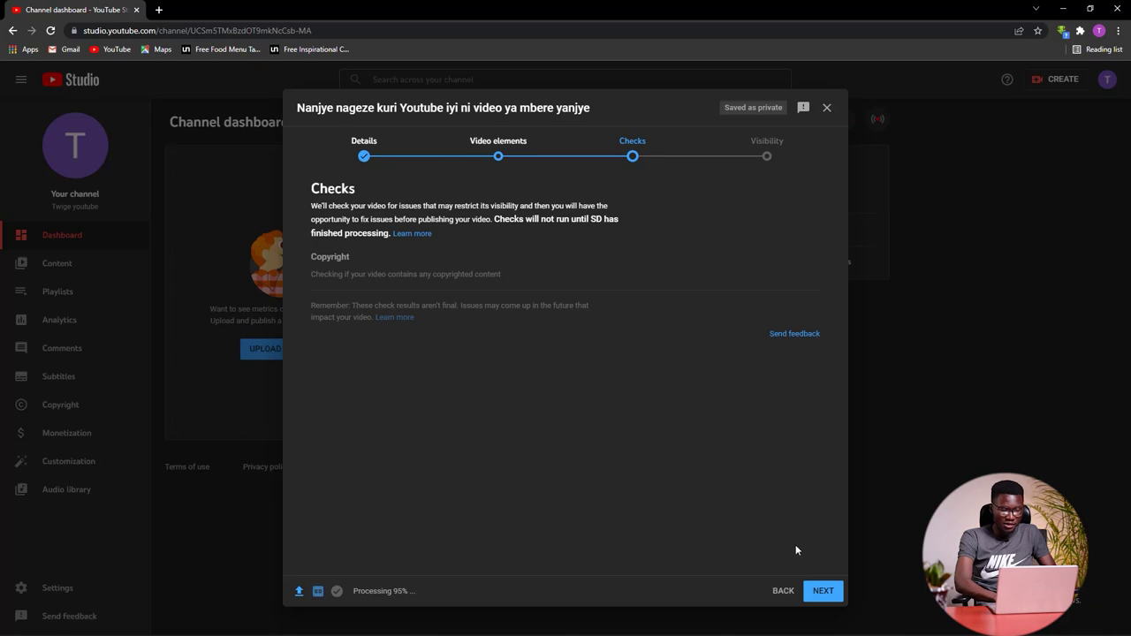
Step: Continue to the visibility stage, set the video to Public and publish it
click(823, 592)
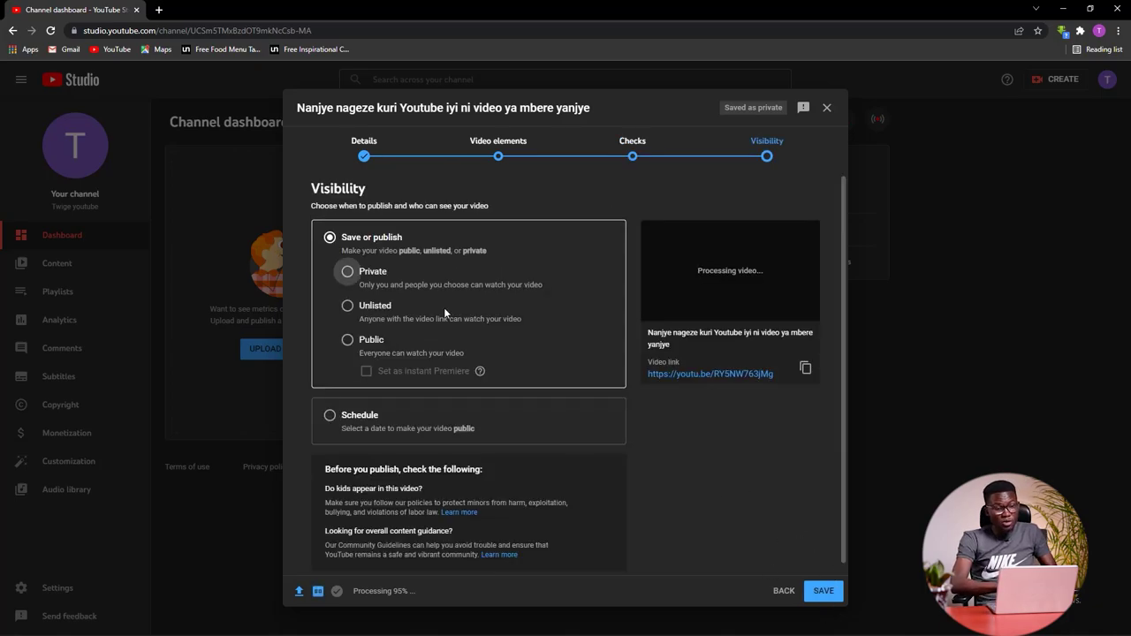
click(352, 275)
click(366, 338)
click(370, 342)
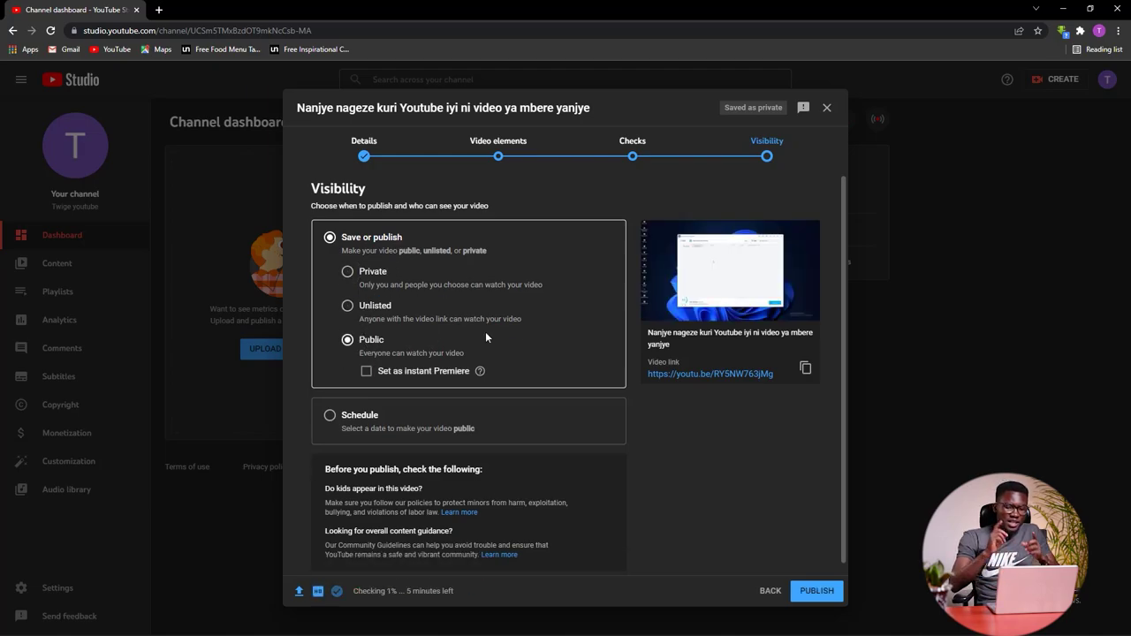
click(811, 588)
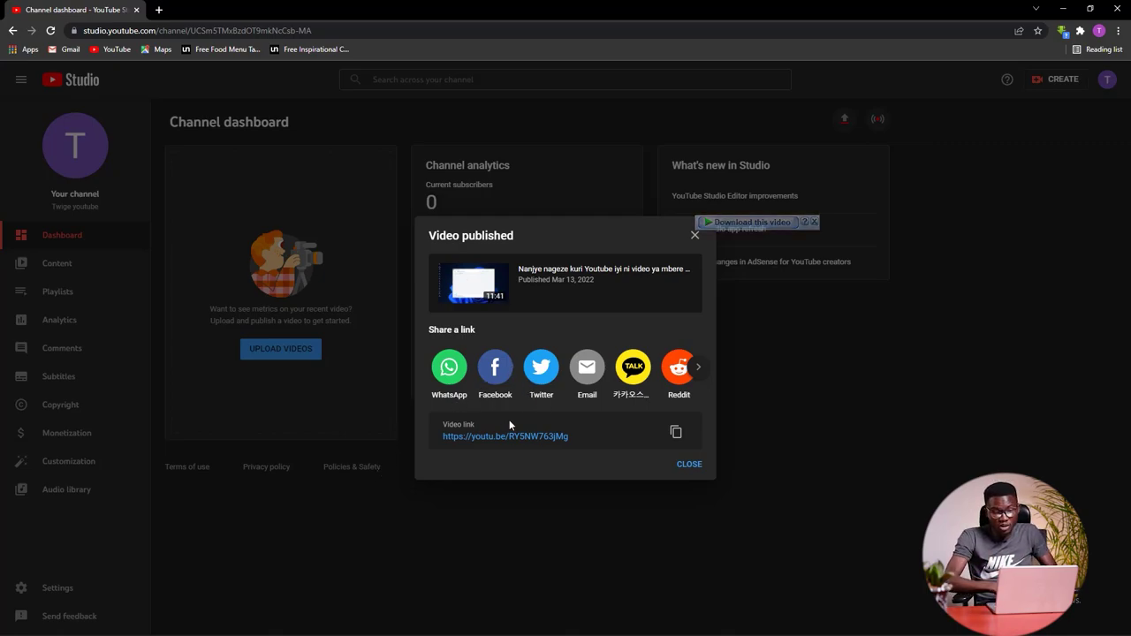
Step: Copy the published video's link, then reload the channel dashboard and dismiss the dark theme notice
click(676, 433)
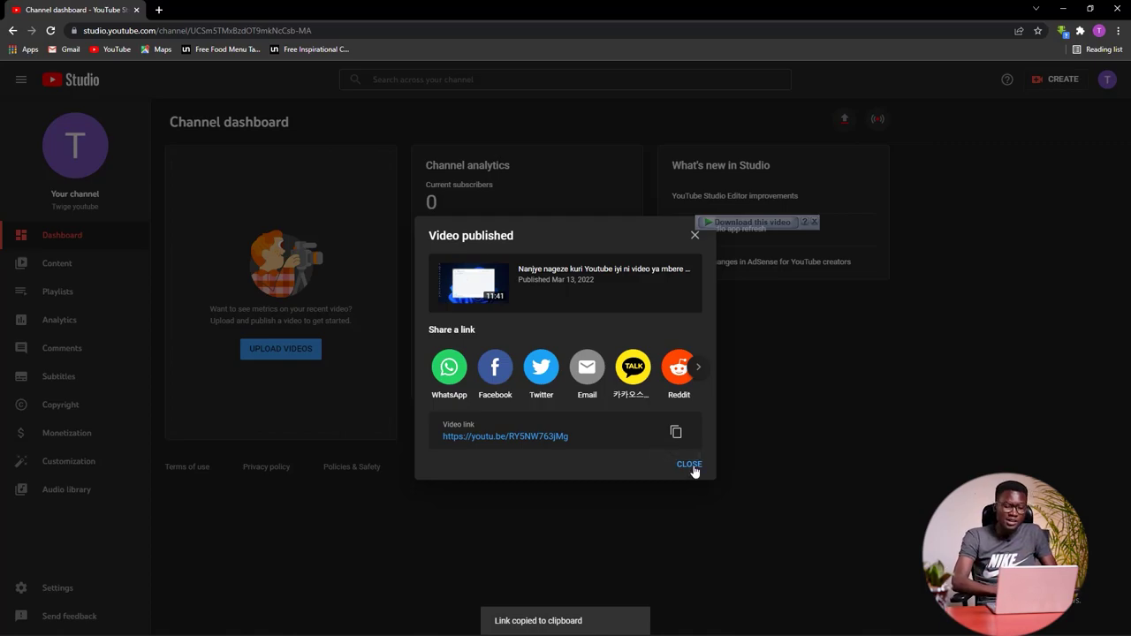
click(690, 465)
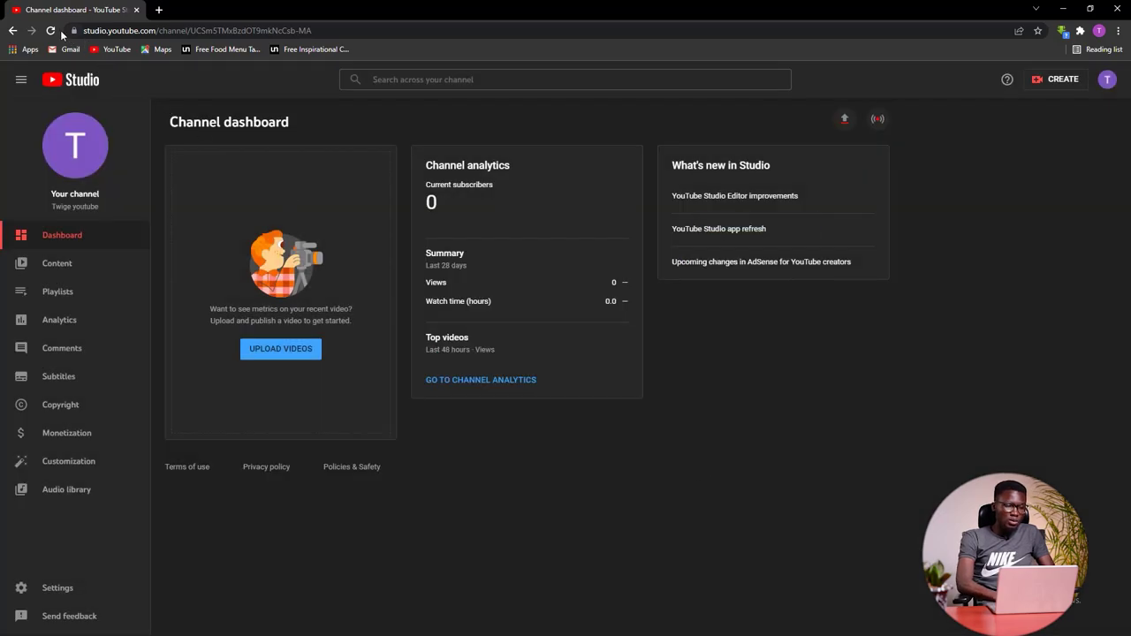
click(51, 30)
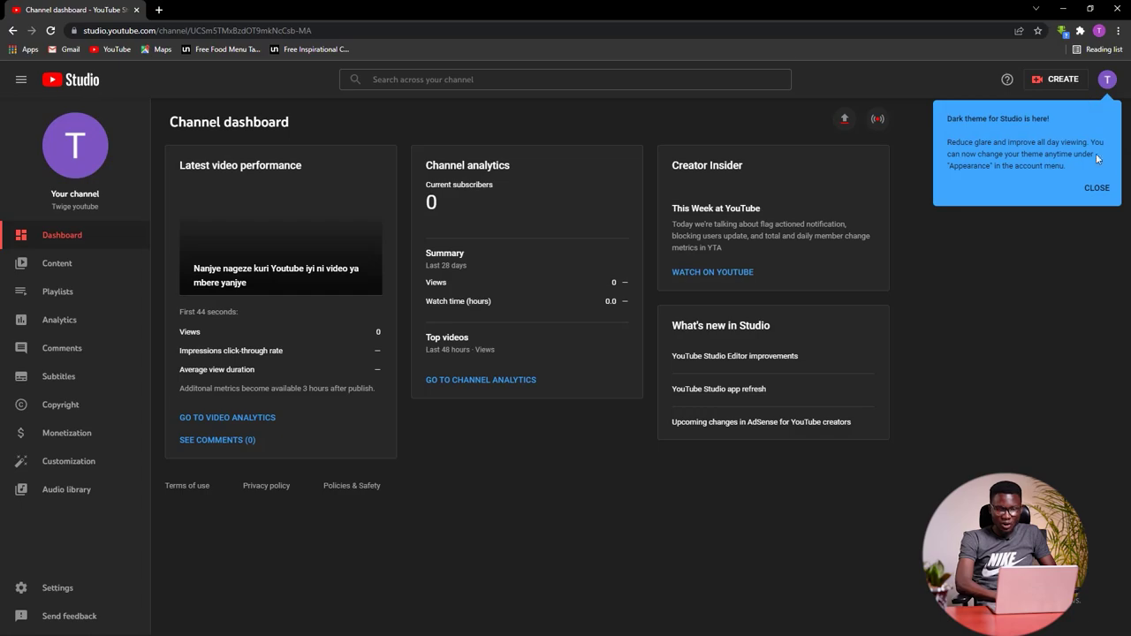
click(1097, 188)
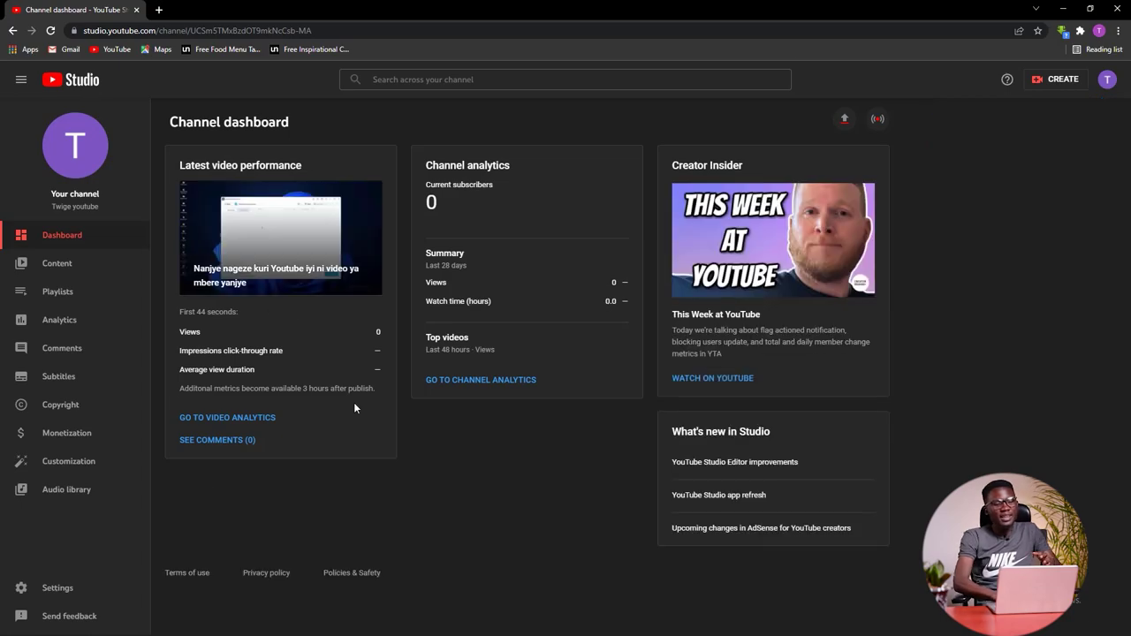